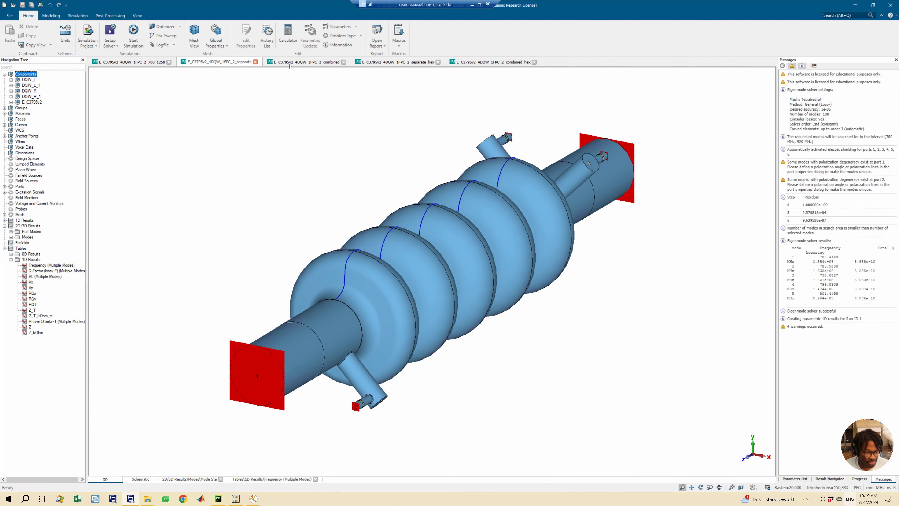
# - Compare the 3D cavity models in the 1FPC_2_separate and 1FPC_2_combined projects
pyautogui.click(223, 62)
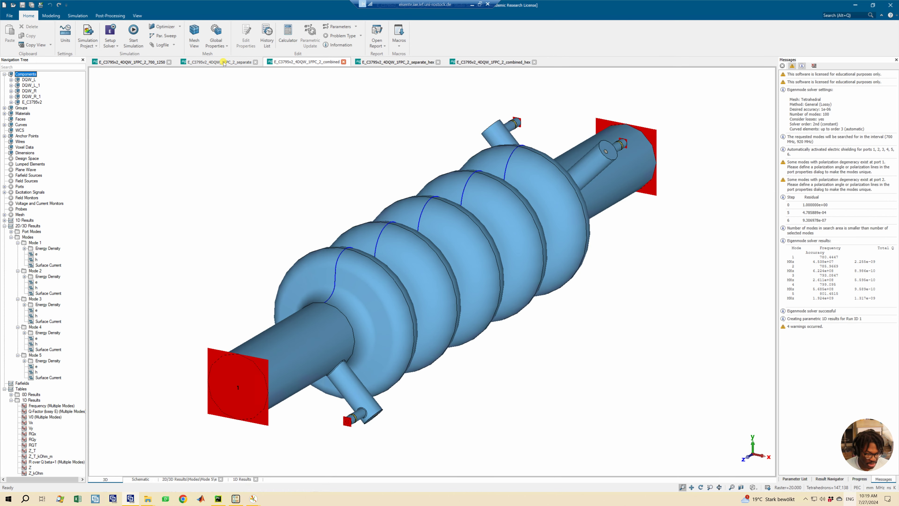
pyautogui.click(297, 63)
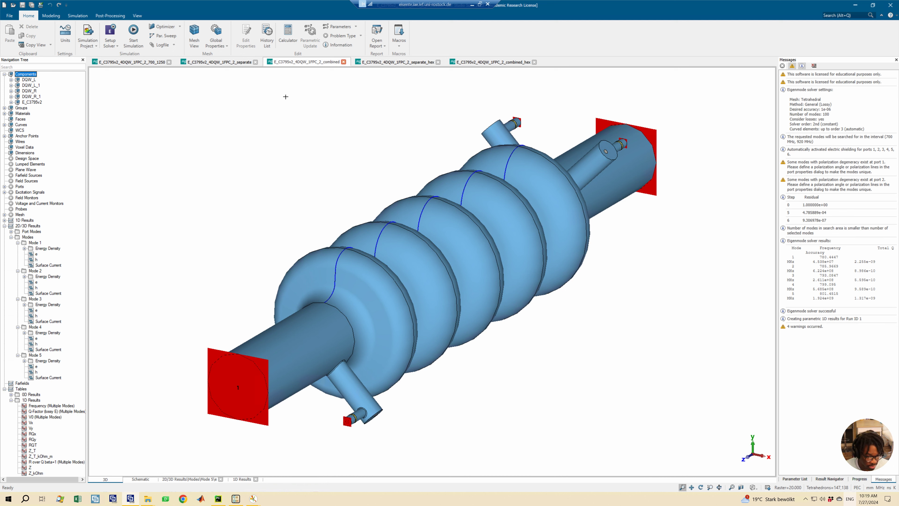
pyautogui.click(233, 64)
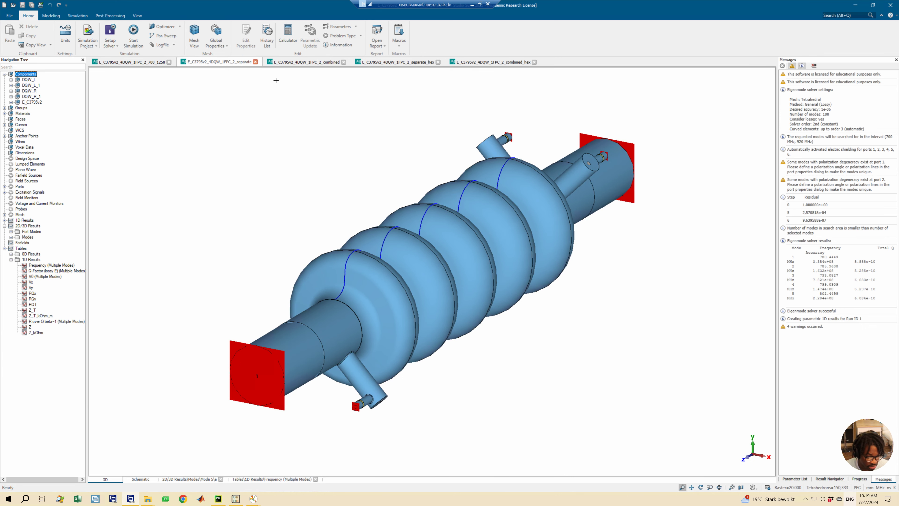
pyautogui.click(288, 63)
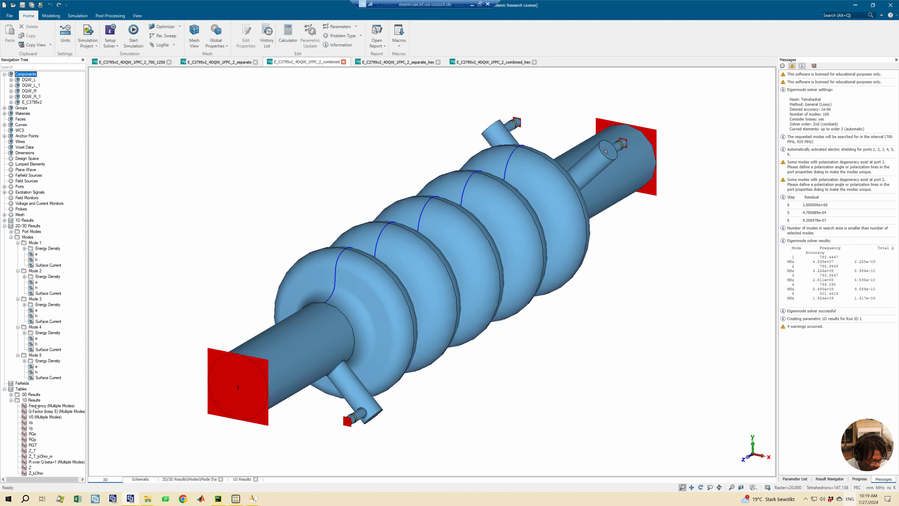
# - View the Frequency (Multiple Modes) table result in the combined project and in the separate project
pyautogui.click(46, 406)
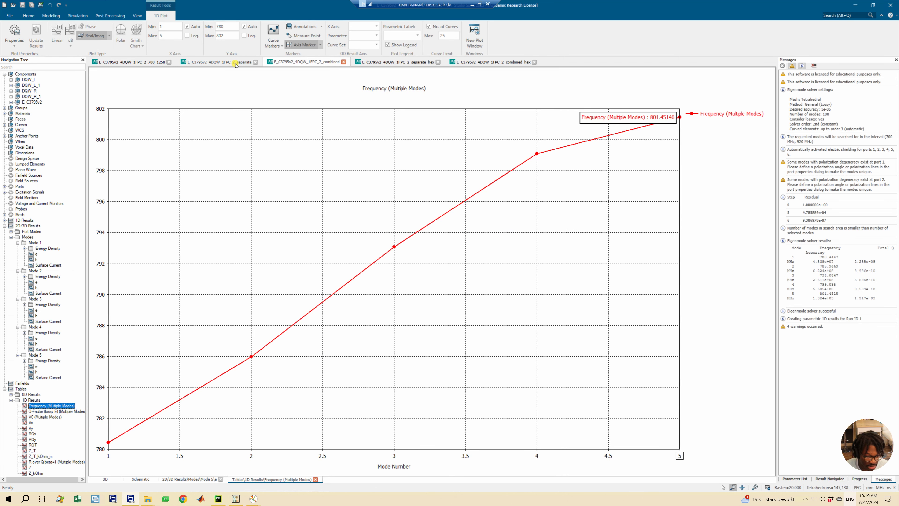
pyautogui.click(219, 62)
pyautogui.click(45, 266)
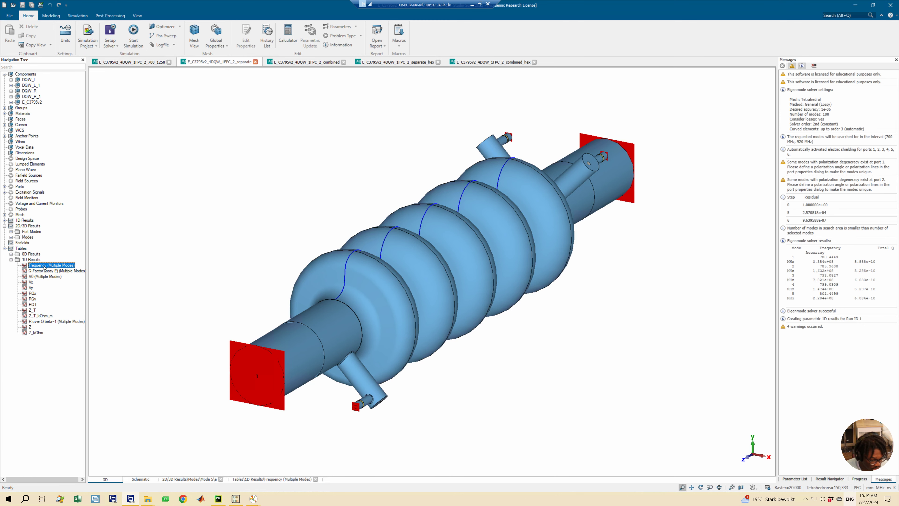
# - Copy the Frequency (Multiple Modes) curve from the combined project's 1D result tables
pyautogui.click(298, 62)
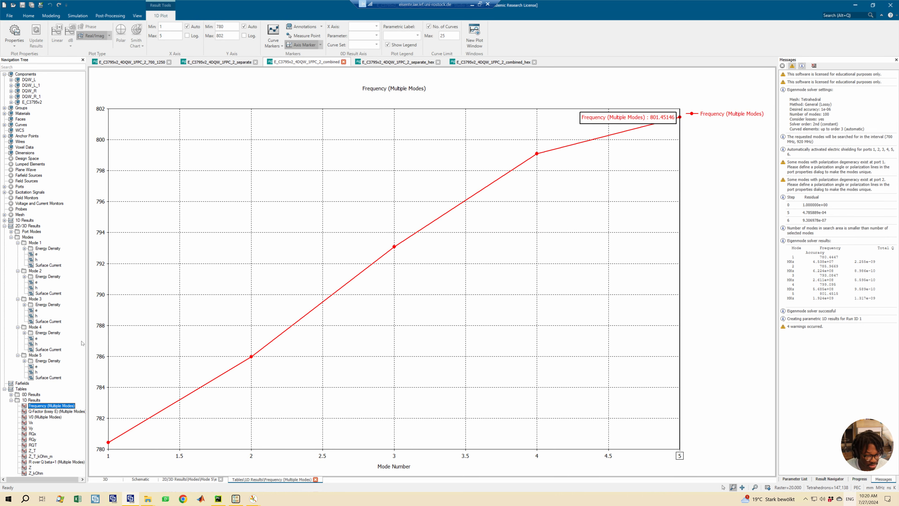
pyautogui.rightClick(43, 406)
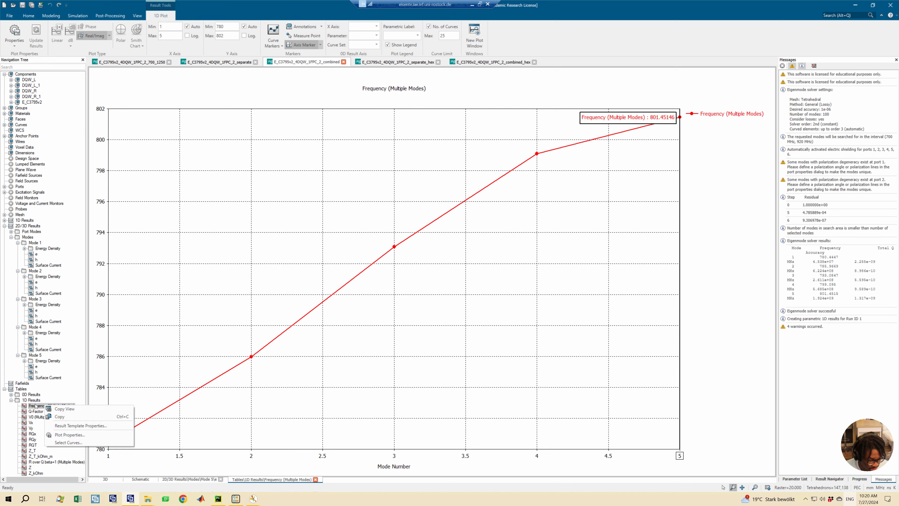
pyautogui.click(35, 407)
pyautogui.rightClick(36, 406)
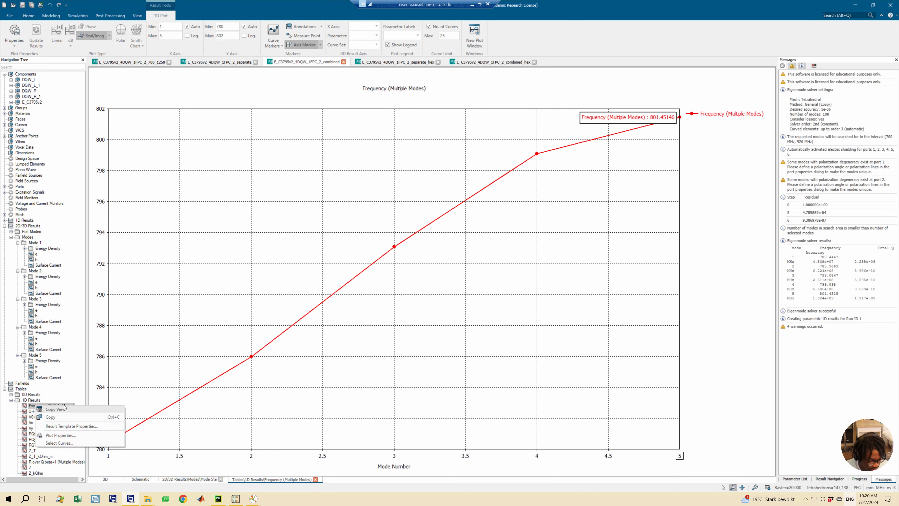
pyautogui.click(58, 418)
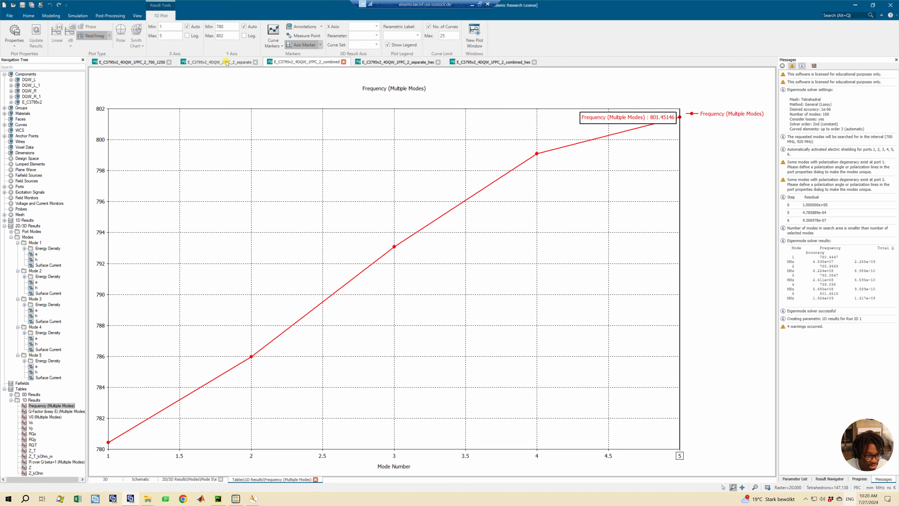
# - Paste the copied frequency curve into the separate project's 1D Results with the postfix "combined" and no prefix
pyautogui.click(234, 61)
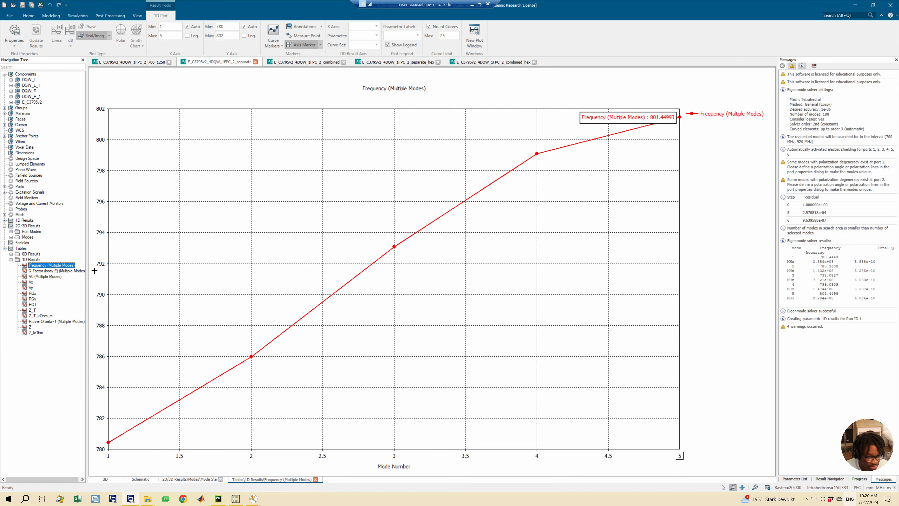
pyautogui.click(28, 220)
pyautogui.rightClick(28, 219)
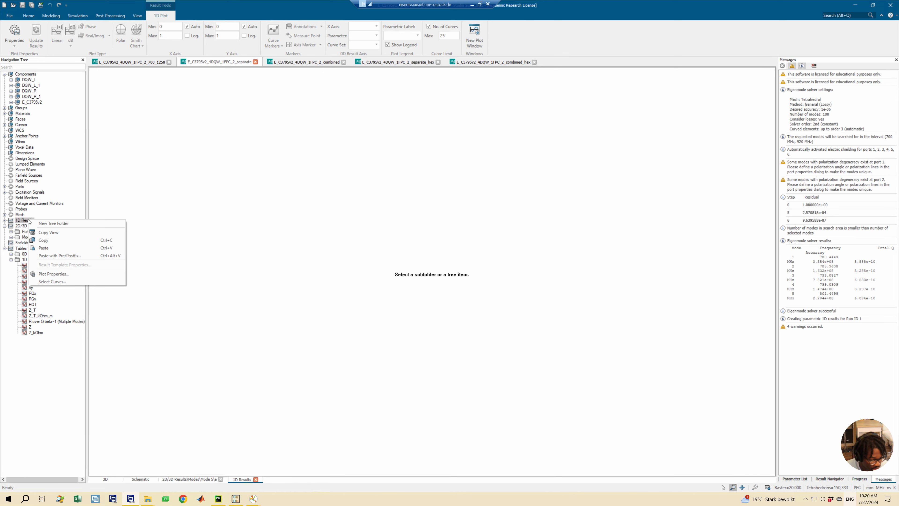
pyautogui.click(46, 256)
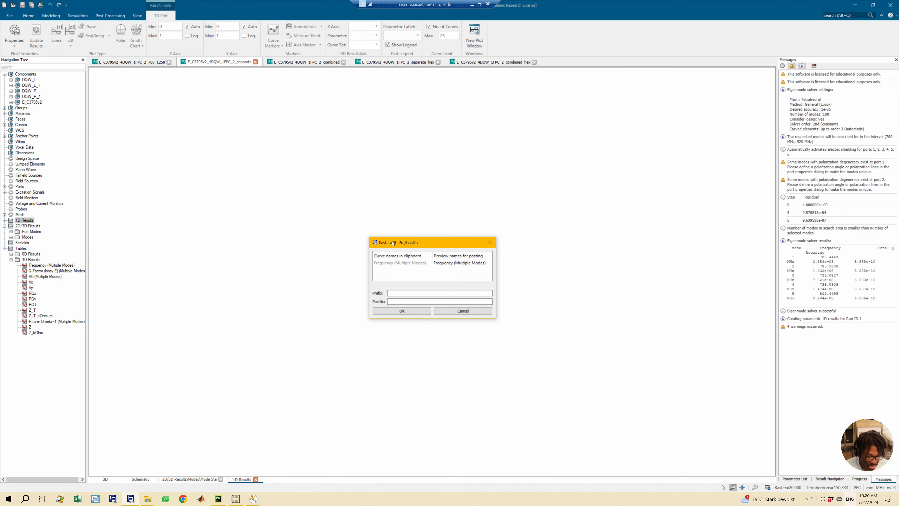
pyautogui.moveTo(392, 242); pyautogui.dragTo(233, 204)
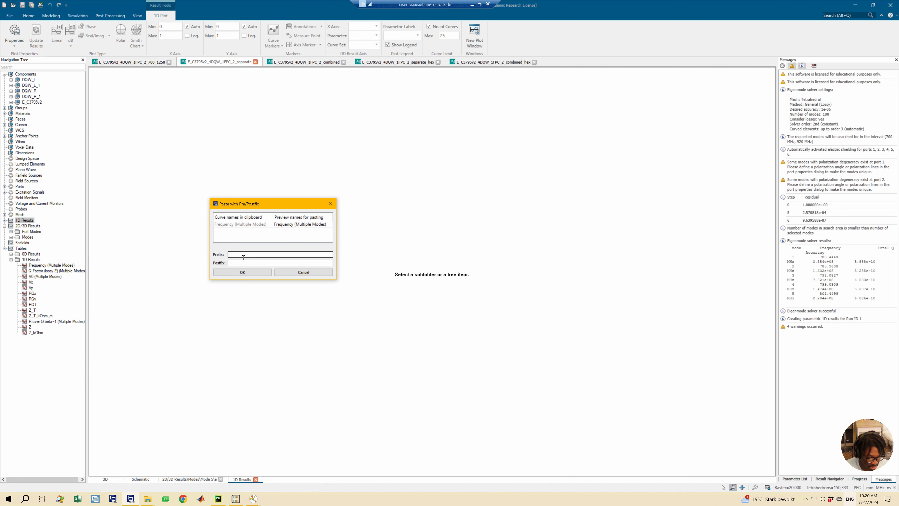
pyautogui.write('combined')
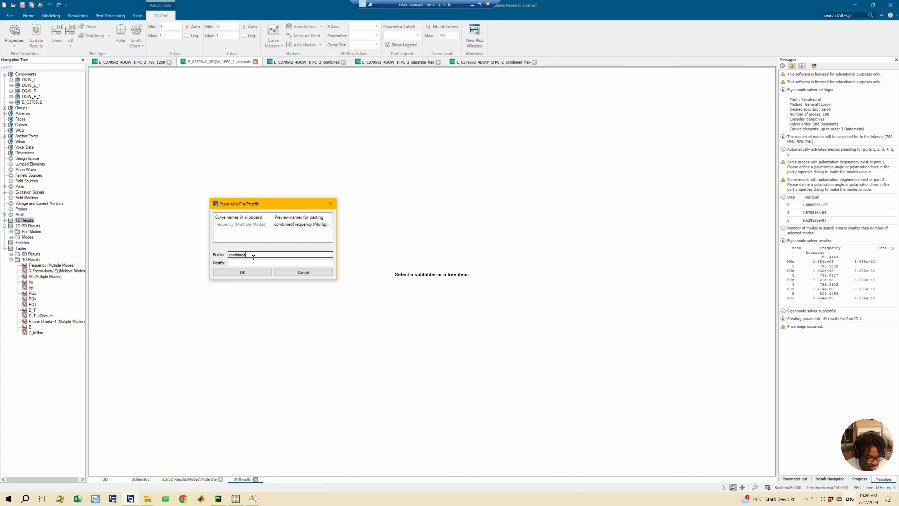
pyautogui.moveTo(254, 257); pyautogui.dragTo(214, 254)
pyautogui.click(237, 263)
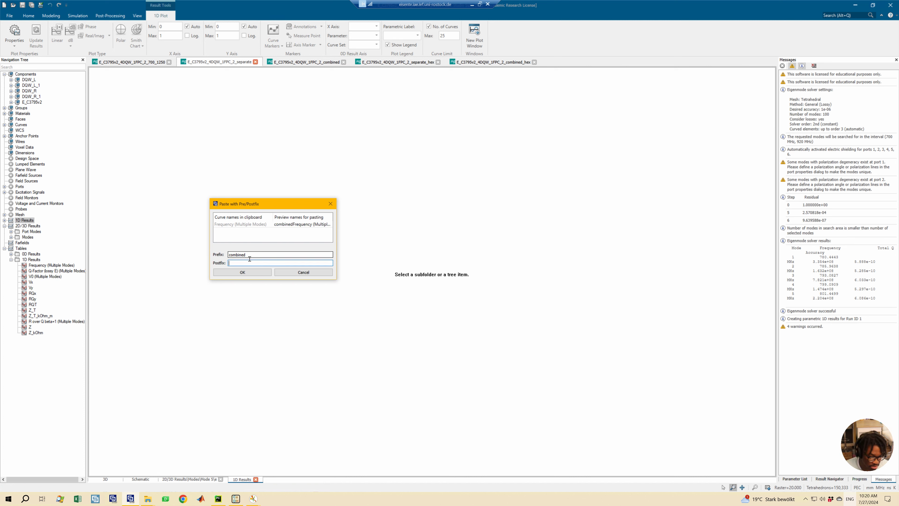
pyautogui.moveTo(250, 256); pyautogui.dragTo(205, 254)
pyautogui.press('BackSpace')
pyautogui.click(235, 263)
pyautogui.hotkey('ctrl', 'v')
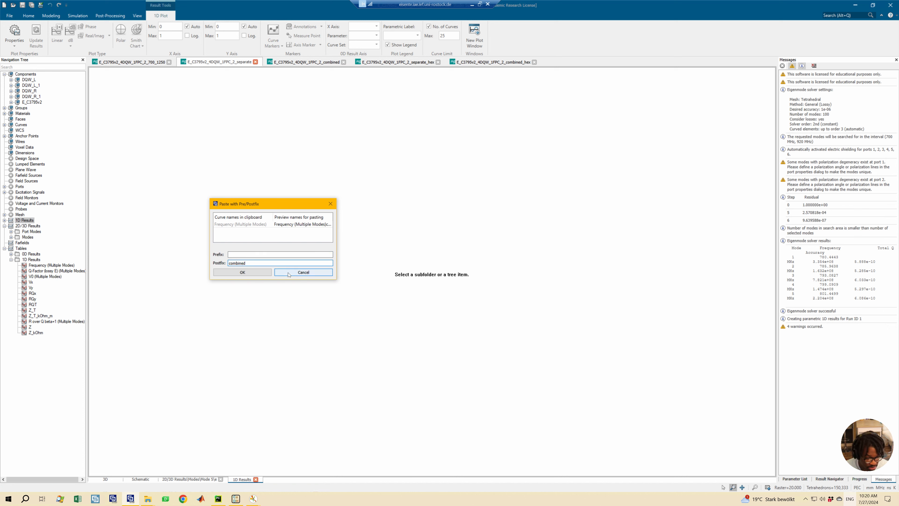
pyautogui.click(246, 275)
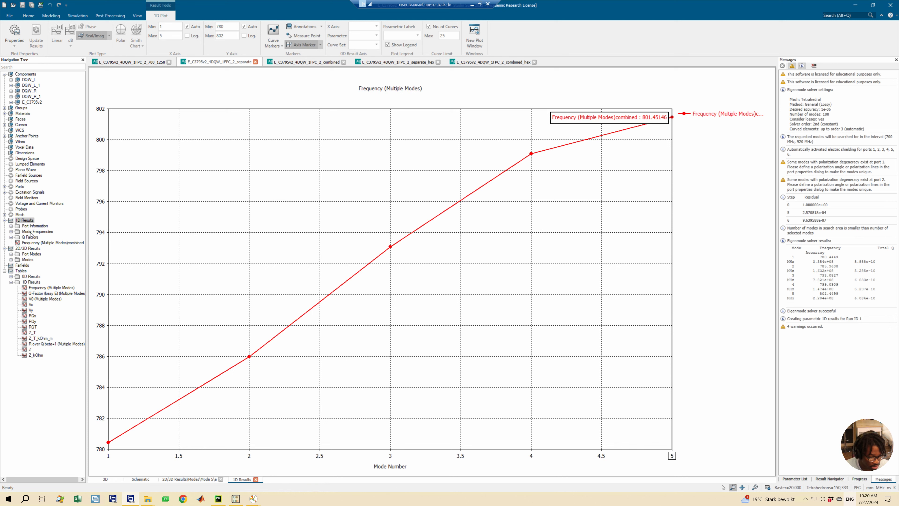
# - Copy the separate project's own Frequency (Multiple Modes) curve from its 1D result tables
pyautogui.click(289, 62)
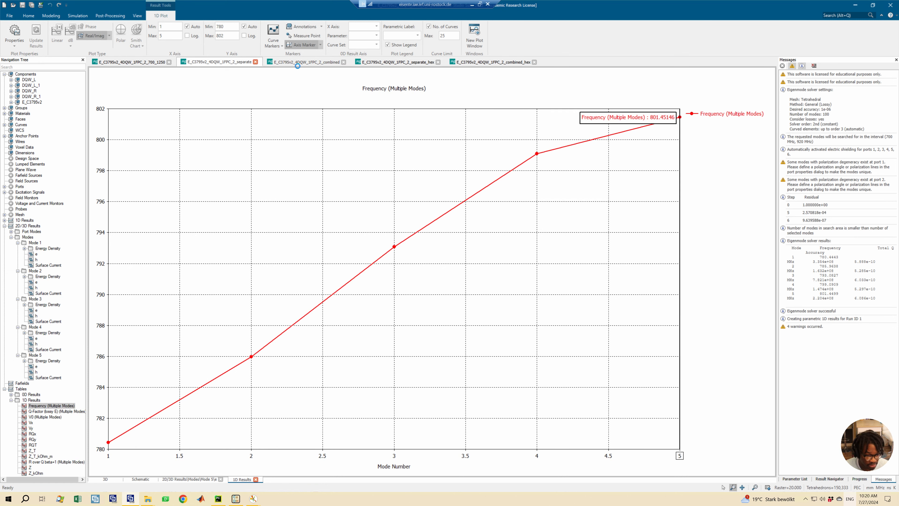
pyautogui.click(233, 62)
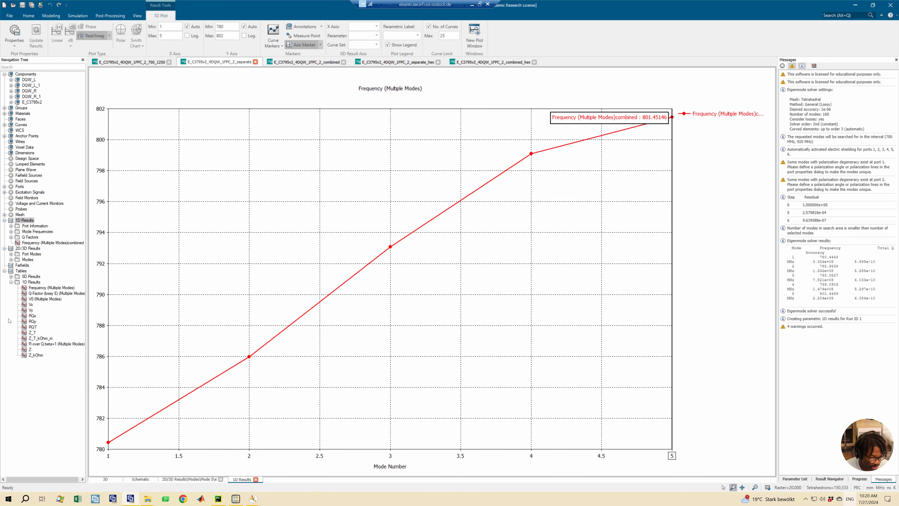
pyautogui.click(38, 288)
pyautogui.rightClick(50, 287)
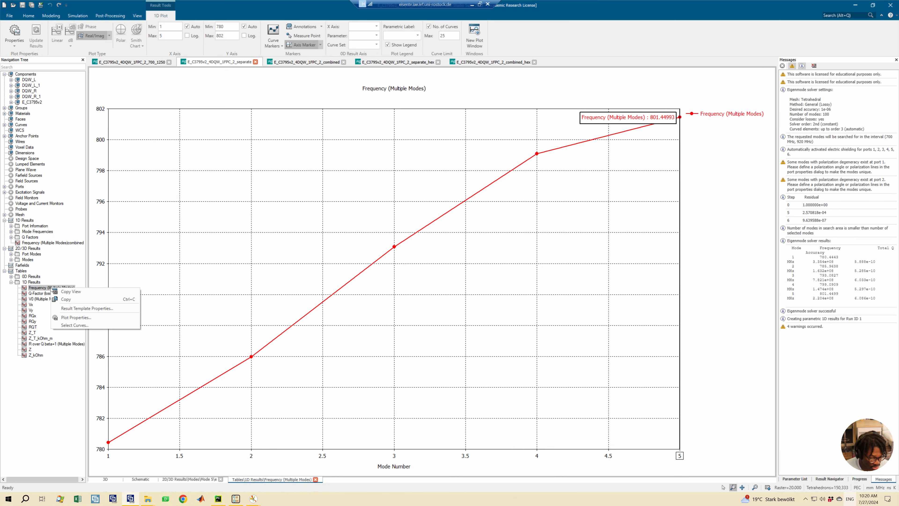
pyautogui.click(65, 300)
# - Paste the copied curve into the separate project's 1D Results with the postfix "separate"
pyautogui.click(24, 221)
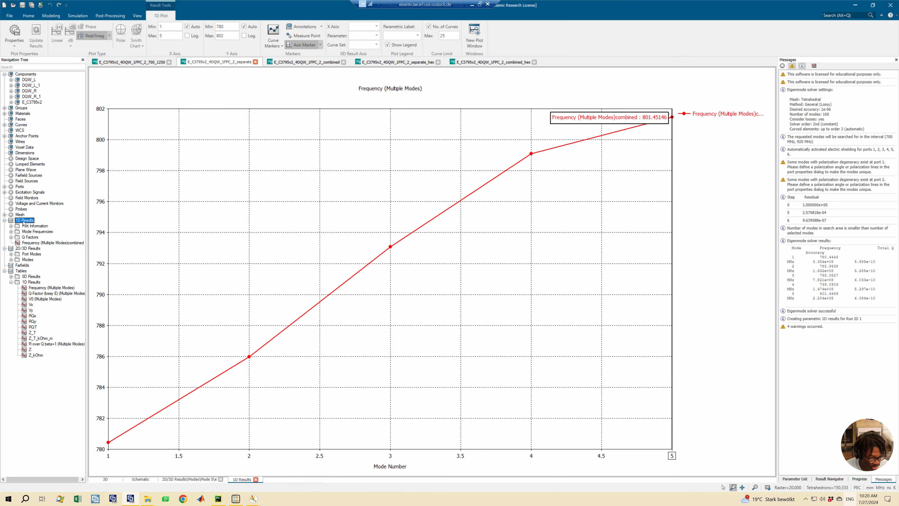
pyautogui.rightClick(16, 220)
pyautogui.click(31, 257)
pyautogui.click(398, 302)
pyautogui.write('separate')
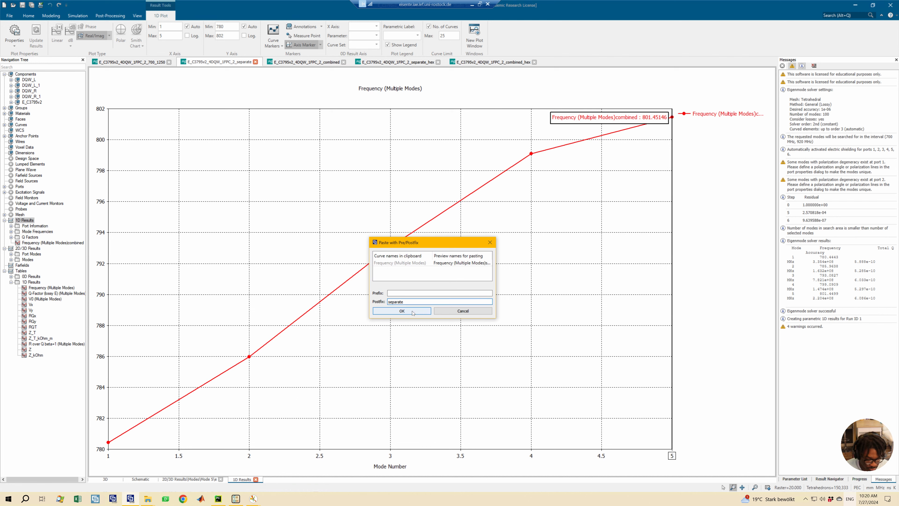
pyautogui.click(414, 311)
# - Plot the combined and separate frequency curves together in one graph
pyautogui.click(31, 242)
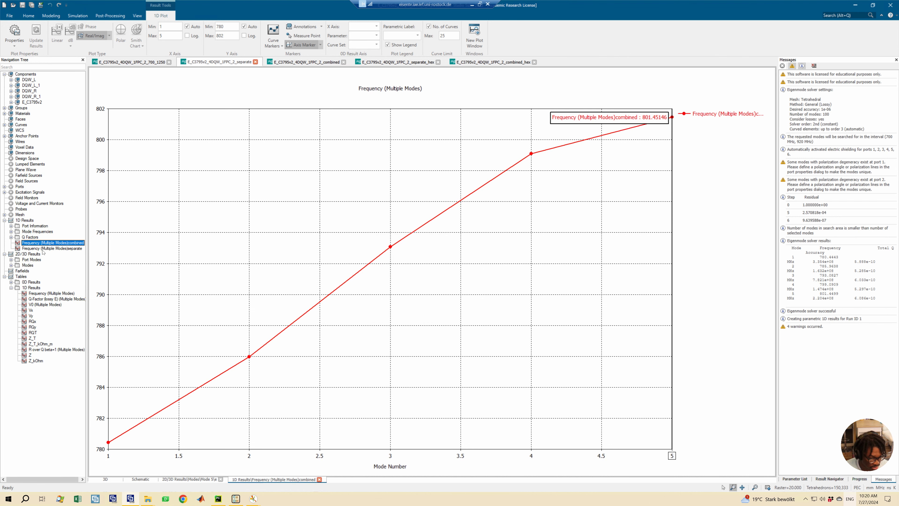
pyautogui.keyDown('shift'); pyautogui.click(42, 248); pyautogui.keyUp('shift')
pyautogui.click(42, 243)
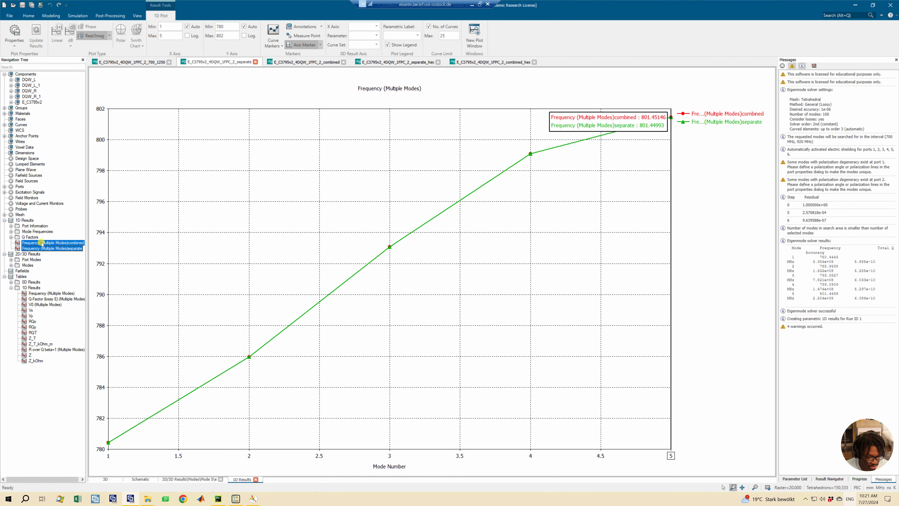
pyautogui.keyDown('shift'); pyautogui.click(52, 249); pyautogui.keyUp('shift')
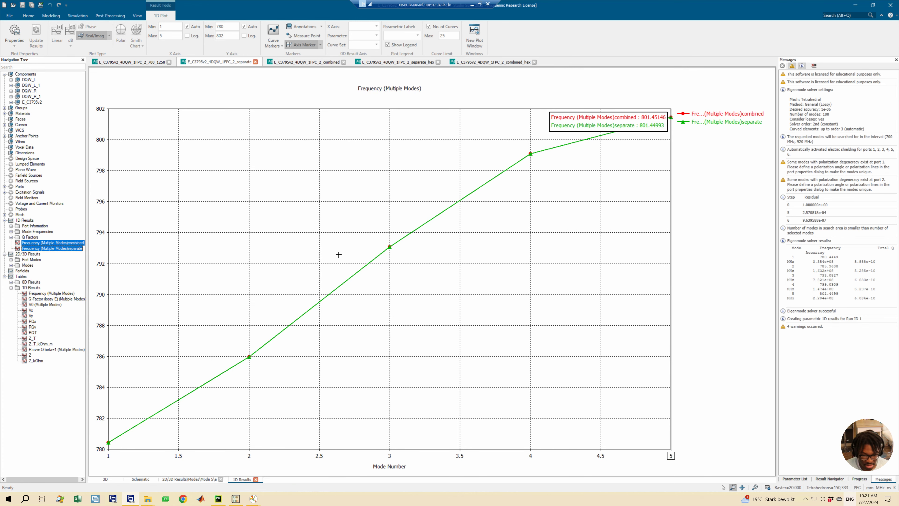
# - Compare both frequency curves mode by mode with the axis marker down to mode 2, and briefly try a logarithmic Y axis
pyautogui.click(672, 171)
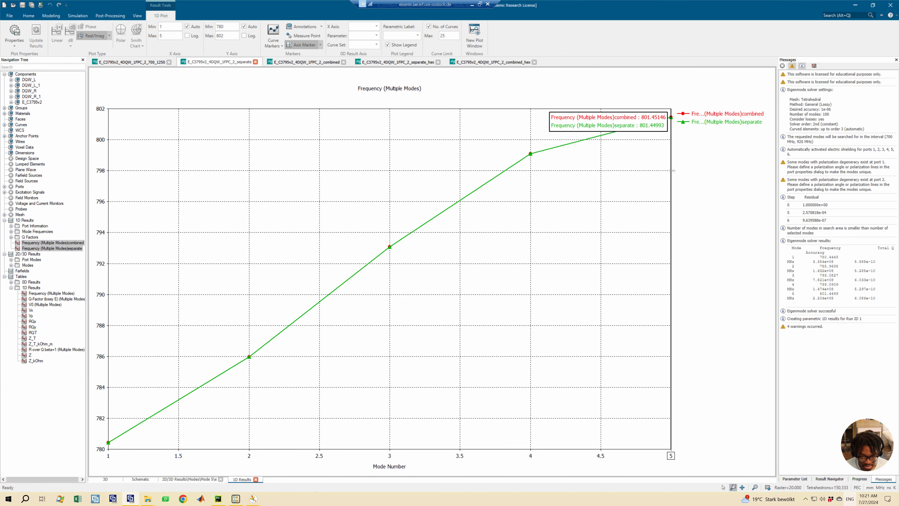
pyautogui.press('Left')
pyautogui.press('Left')
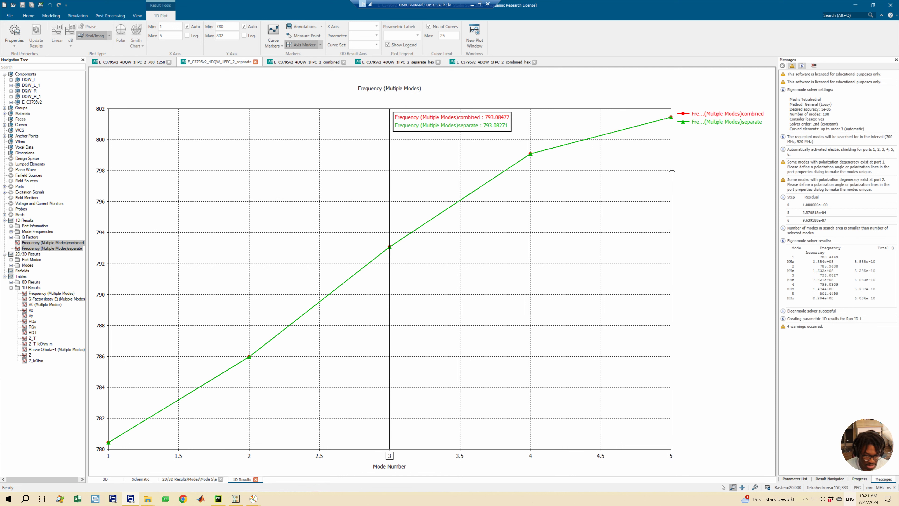
pyautogui.press('Left')
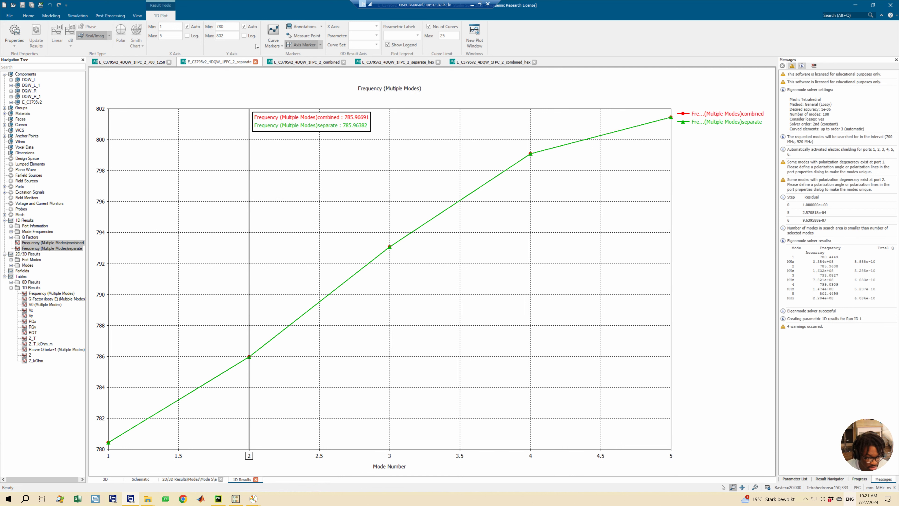
pyautogui.click(244, 36)
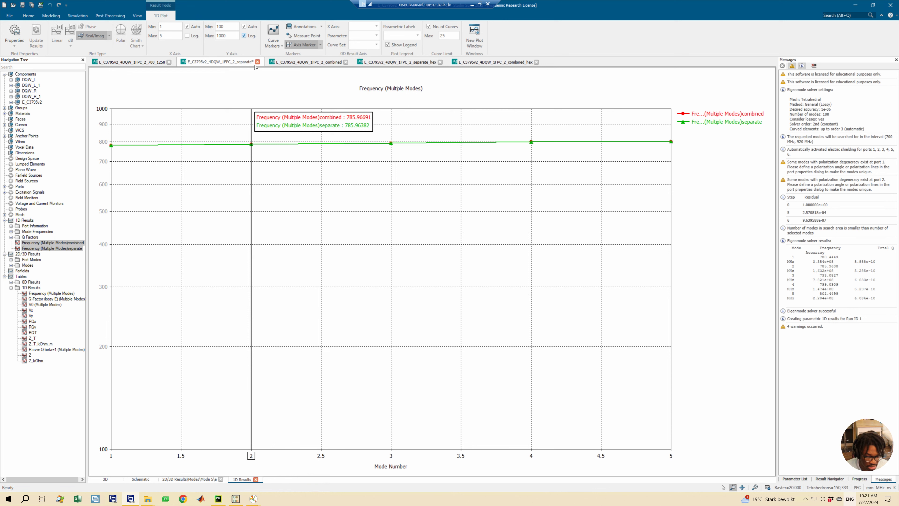
pyautogui.click(244, 36)
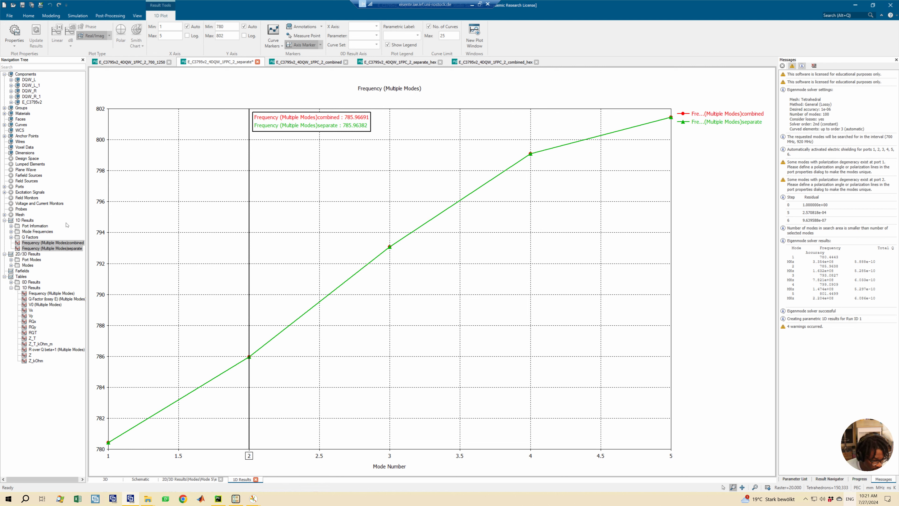
# - Create a new tree folder named Qext_compare under 1D Results in the separate project
pyautogui.click(18, 220)
pyautogui.rightClick(19, 220)
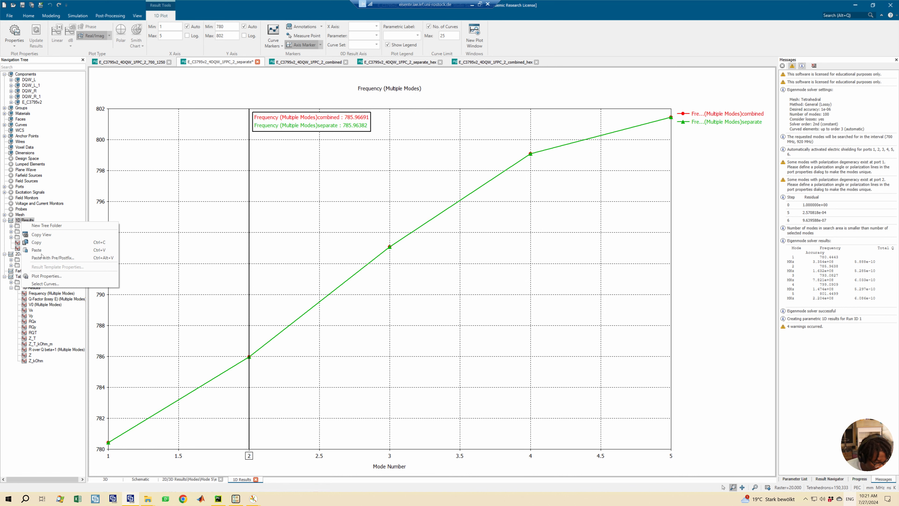
pyautogui.click(47, 226)
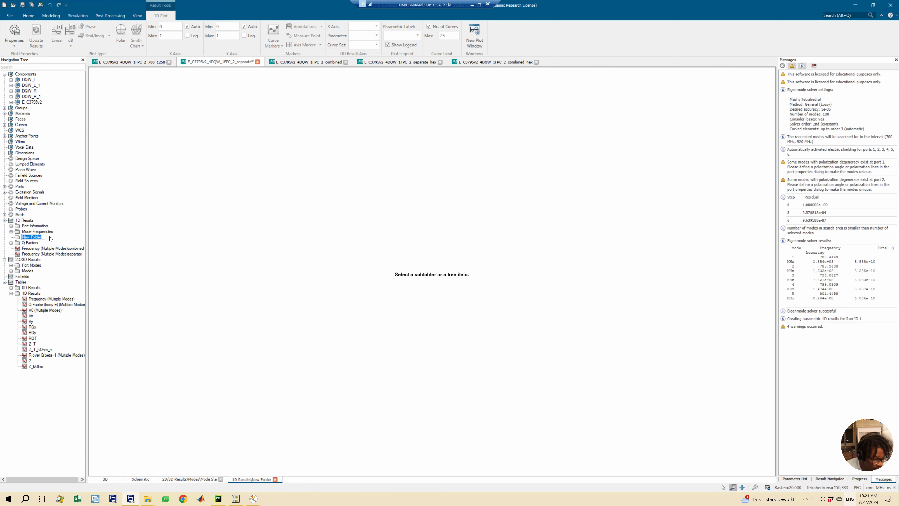
pyautogui.write('We')
pyautogui.press('BackSpace')
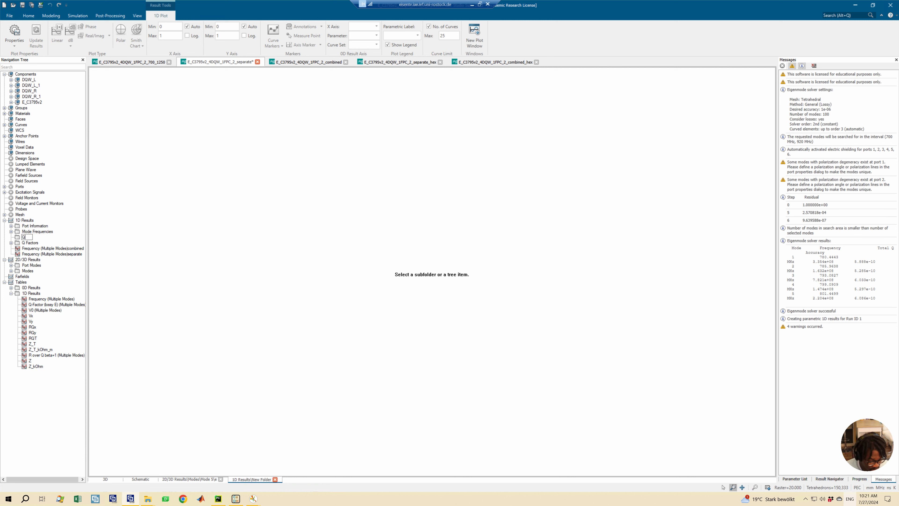
pyautogui.write('Qext_compare')
pyautogui.press('Return')
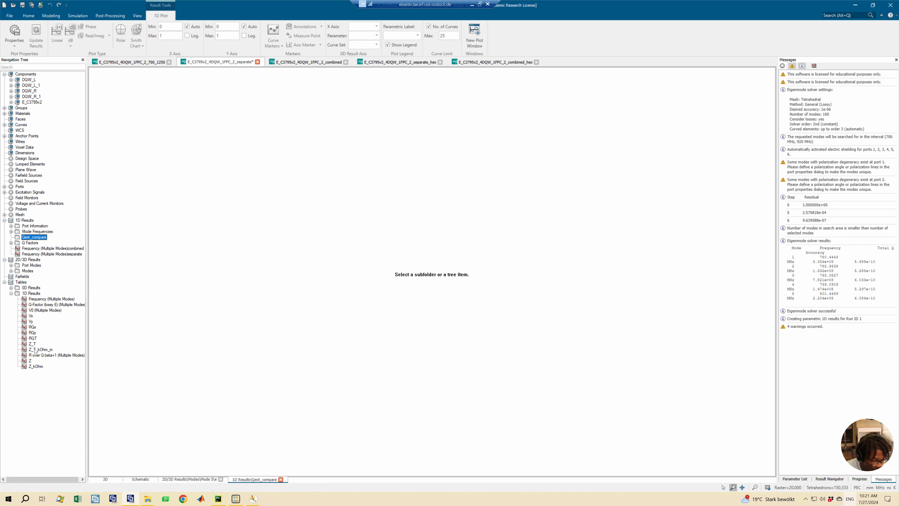
# - Copy the Q-Factor (lossy E) (Multiple Modes) curve from the separate project's Tables 1D Results
pyautogui.click(38, 305)
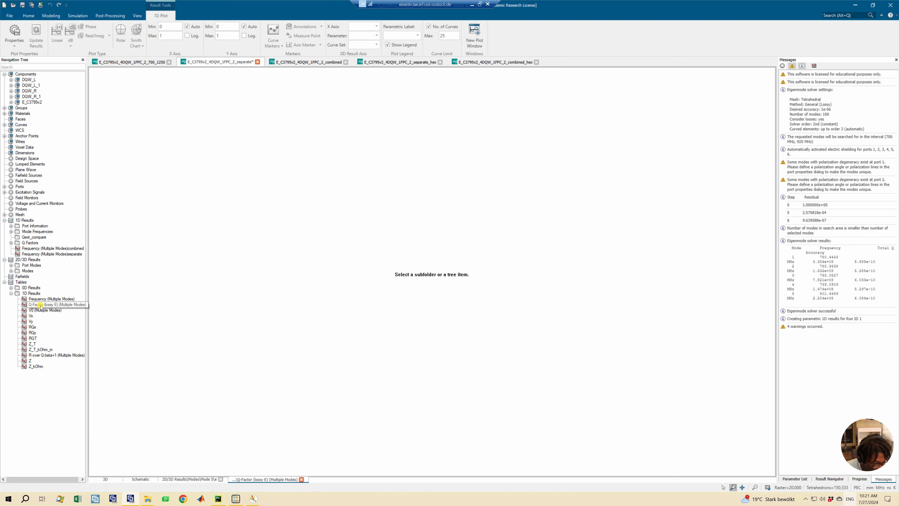
pyautogui.rightClick(52, 305)
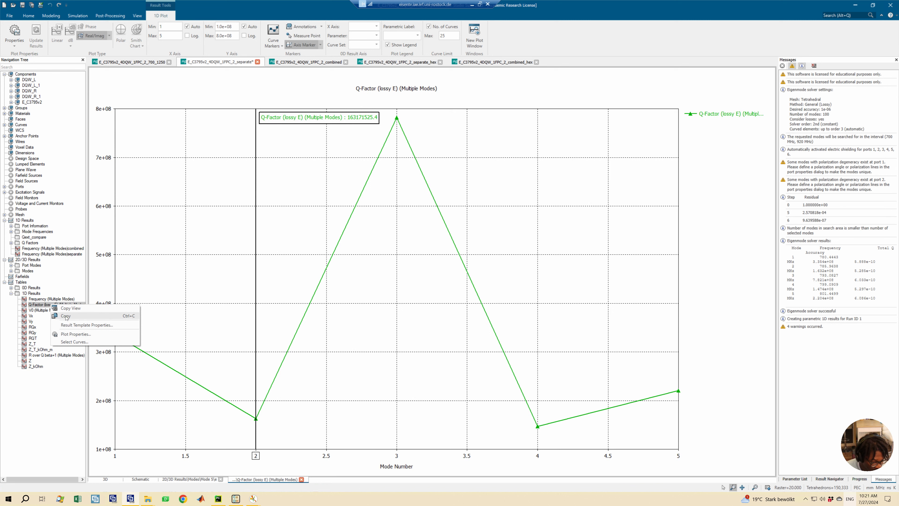
pyautogui.click(65, 317)
# - Paste the copied Q-factor curve into the Qext_compare folder with the postfix "separate"
pyautogui.click(25, 237)
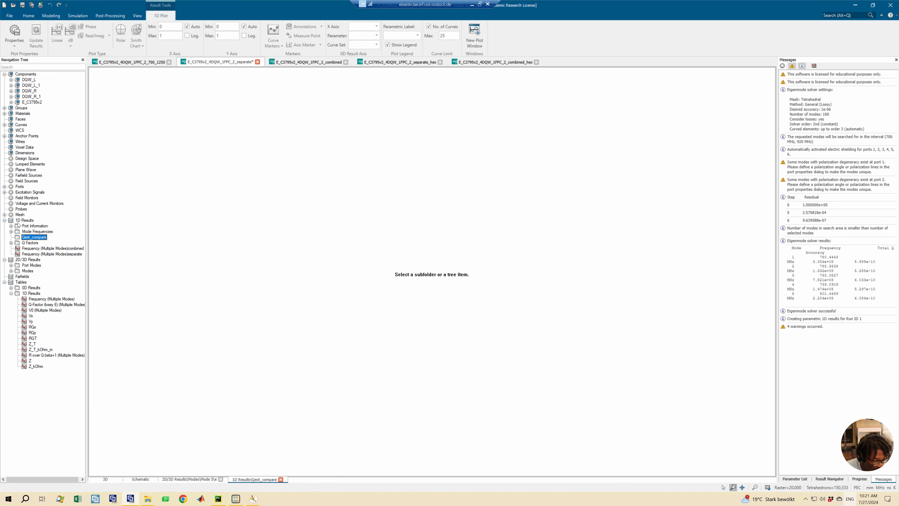
pyautogui.rightClick(30, 238)
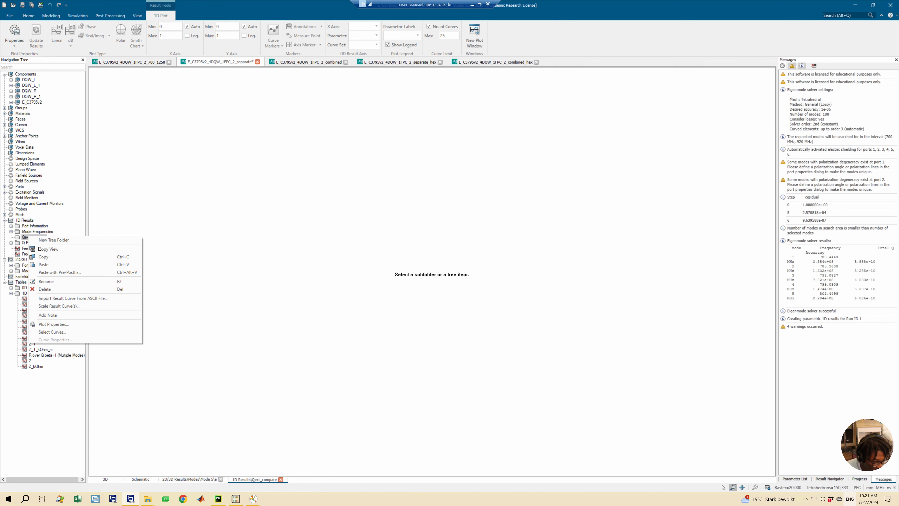
pyautogui.click(46, 272)
pyautogui.click(400, 301)
pyautogui.write('separate')
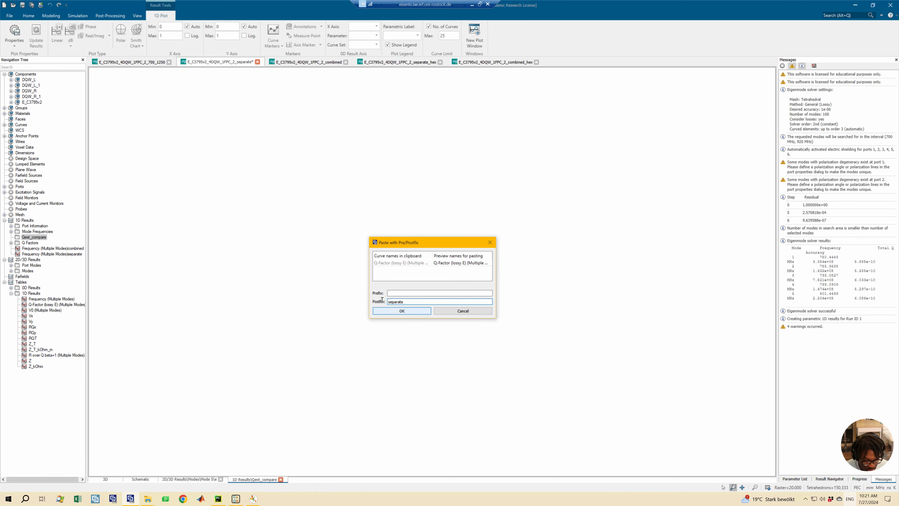
pyautogui.click(391, 311)
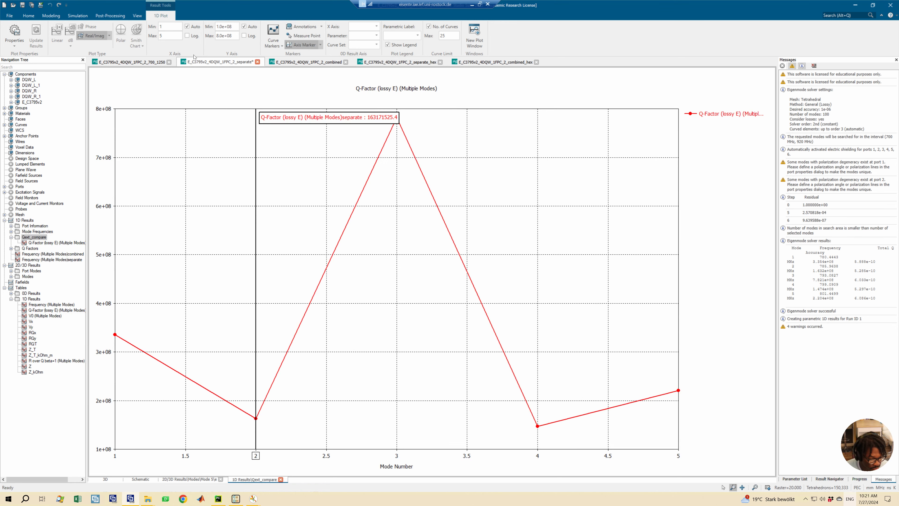
# - Copy the Q-Factor (lossy E) (Multiple Modes) curve from the combined project's Tables 1D Results
pyautogui.click(298, 62)
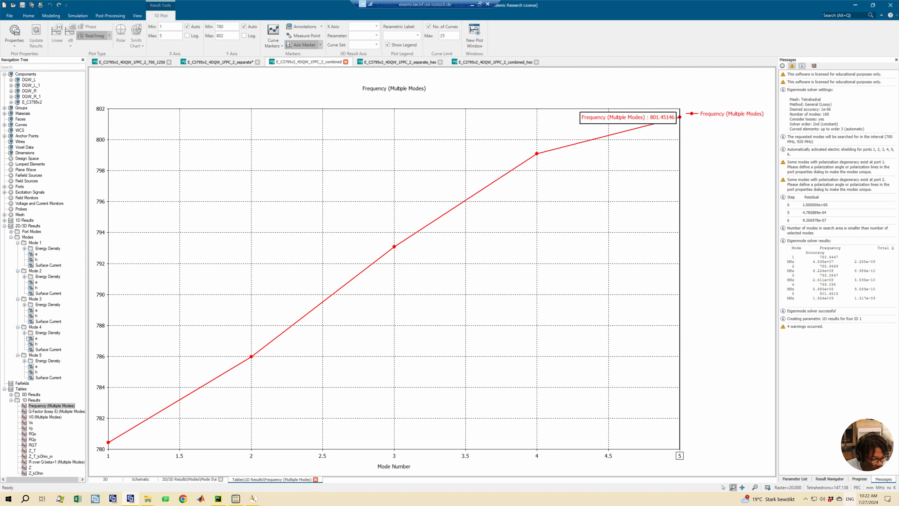
pyautogui.rightClick(39, 412)
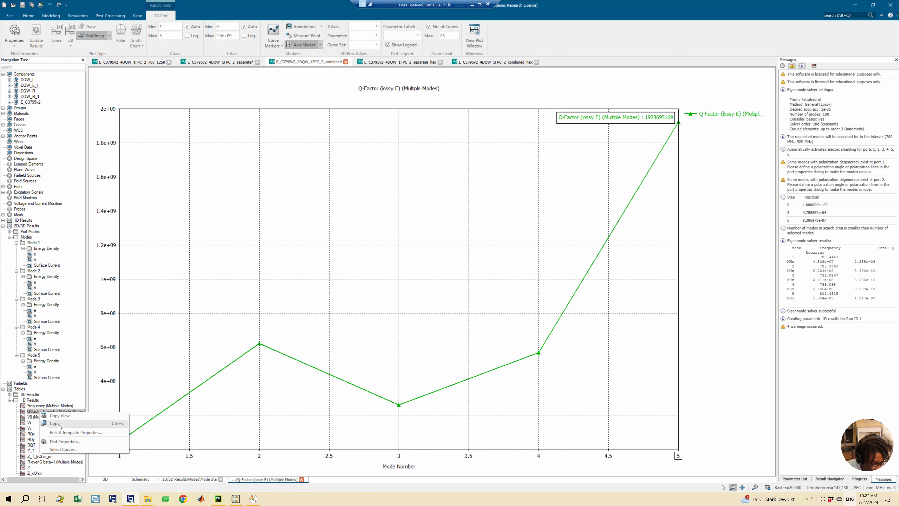
pyautogui.click(54, 423)
# - Paste the combined model's Q-factor curve into the separate project's Qext_compare folder with the postfix "combined"
pyautogui.click(237, 62)
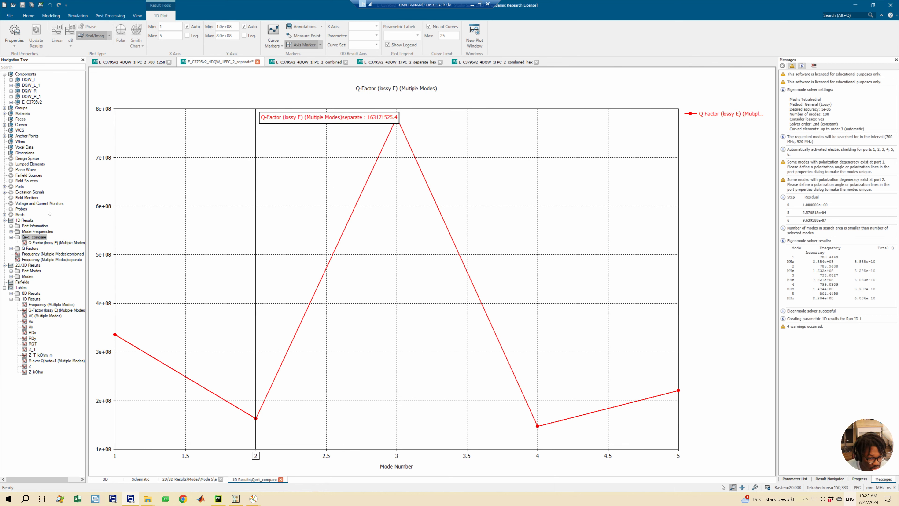
pyautogui.click(34, 237)
pyautogui.rightClick(34, 238)
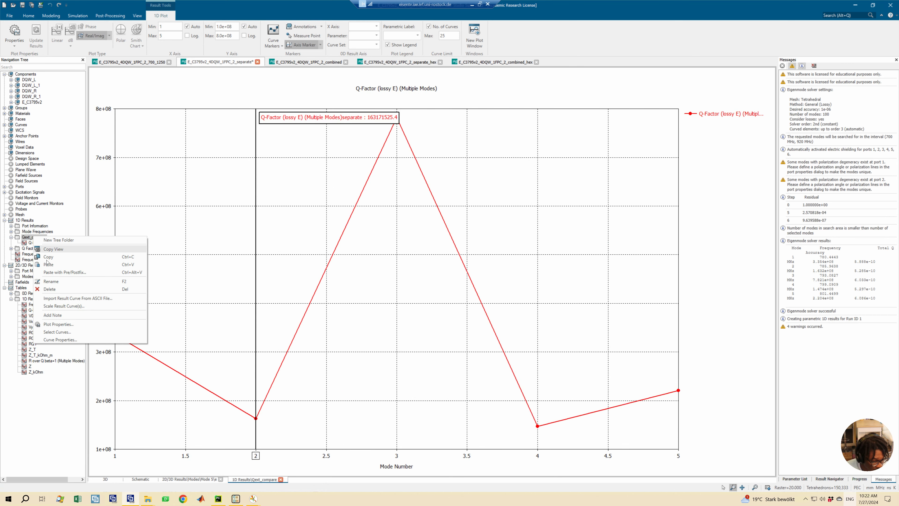
pyautogui.click(50, 273)
pyautogui.click(402, 302)
pyautogui.write('combined')
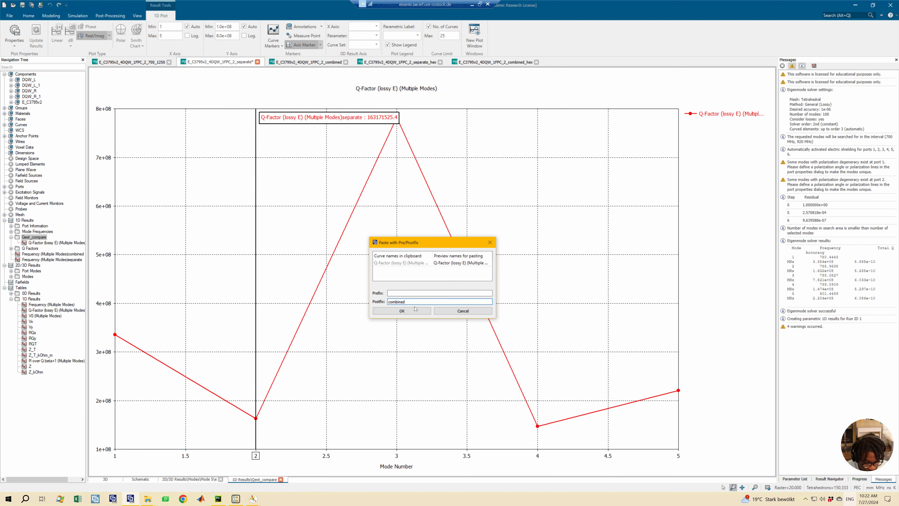
pyautogui.click(402, 310)
# - View the Q-factor curves in Qext_compare individually and together in one graph, and save the separate project
pyautogui.click(35, 243)
pyautogui.click(31, 237)
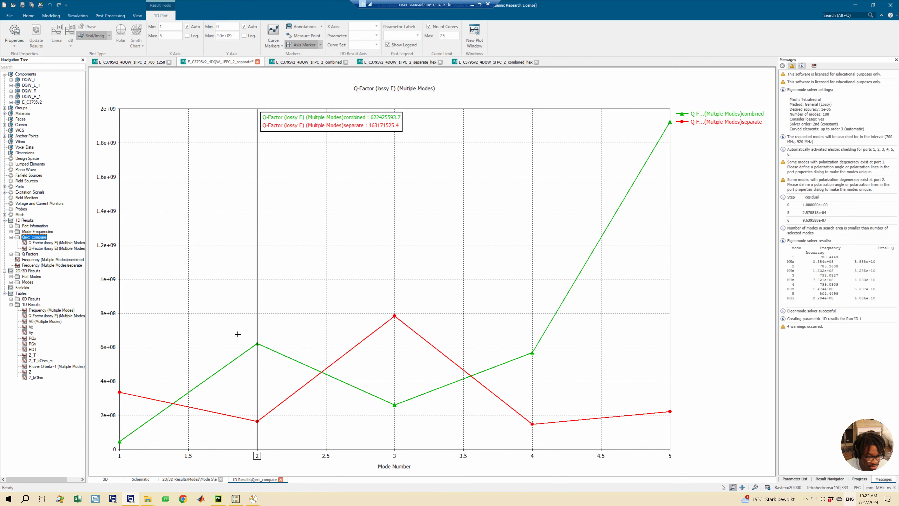
pyautogui.click(59, 242)
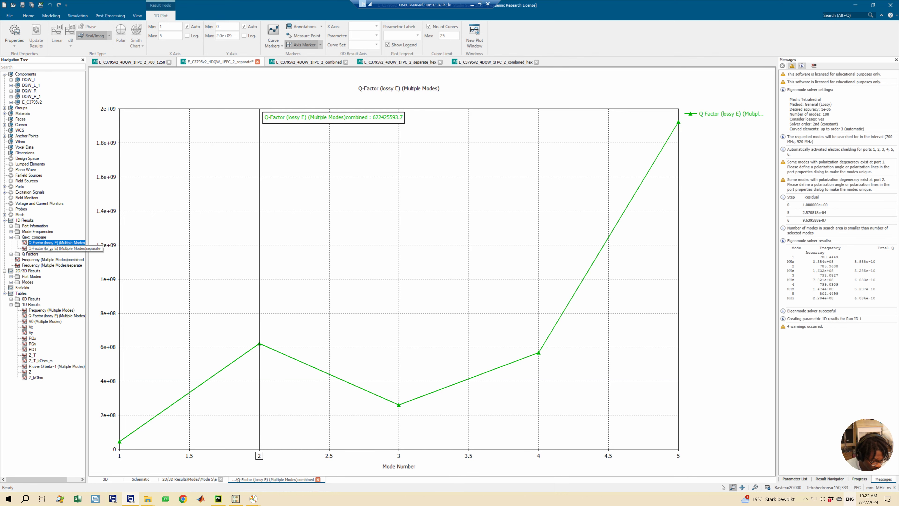
pyautogui.click(34, 248)
pyautogui.click(34, 238)
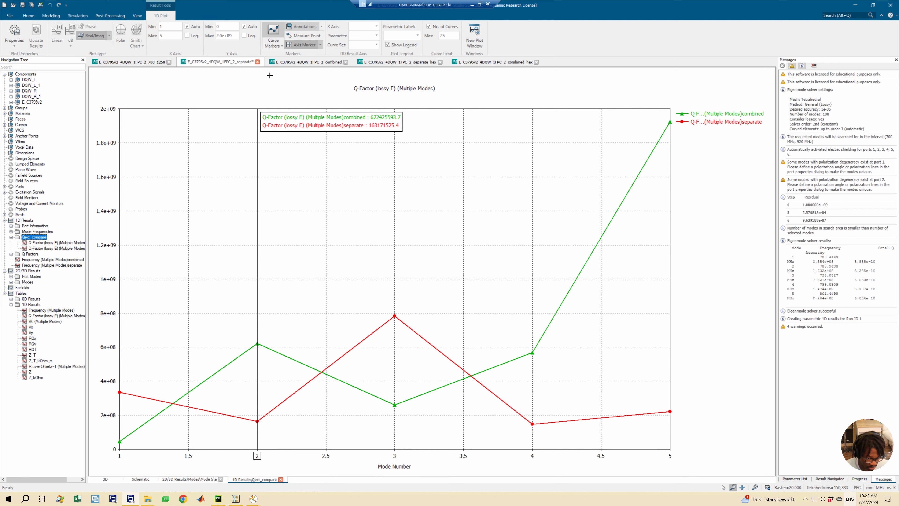
pyautogui.hotkey('ctrl', 's')
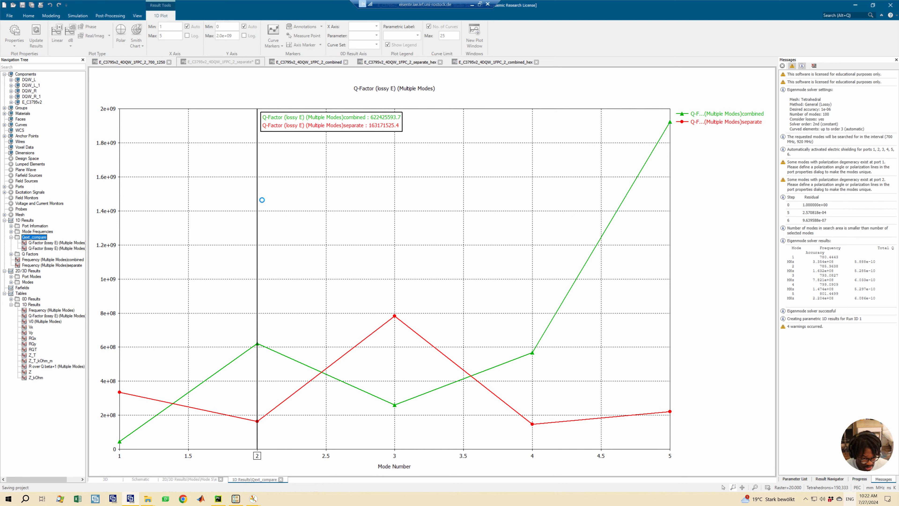